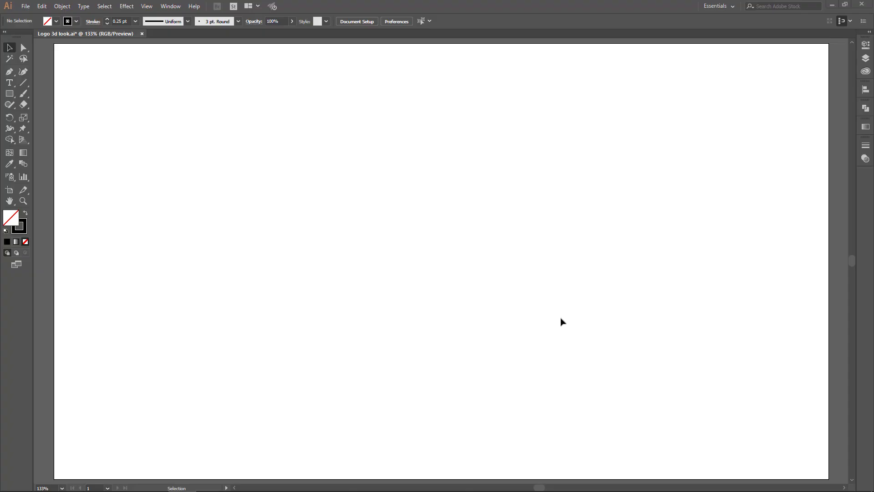
Show the grid on the artboard and turn off Snap to Pixel.
click(147, 5)
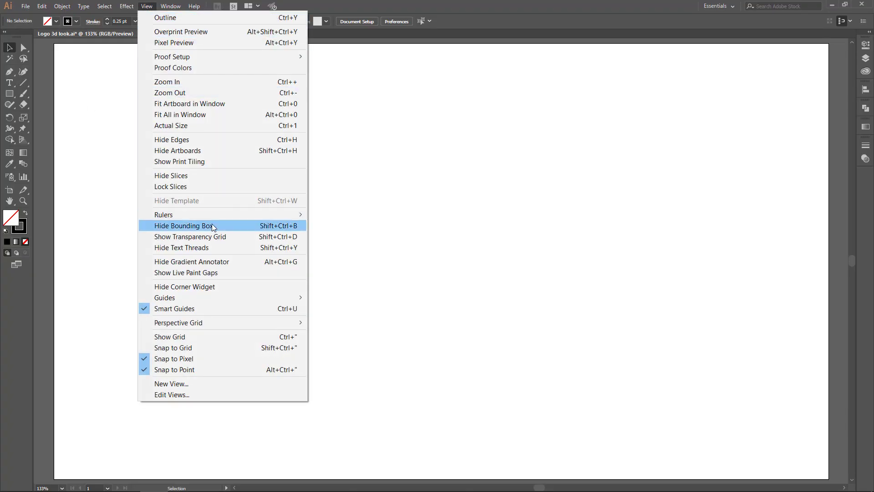
click(204, 337)
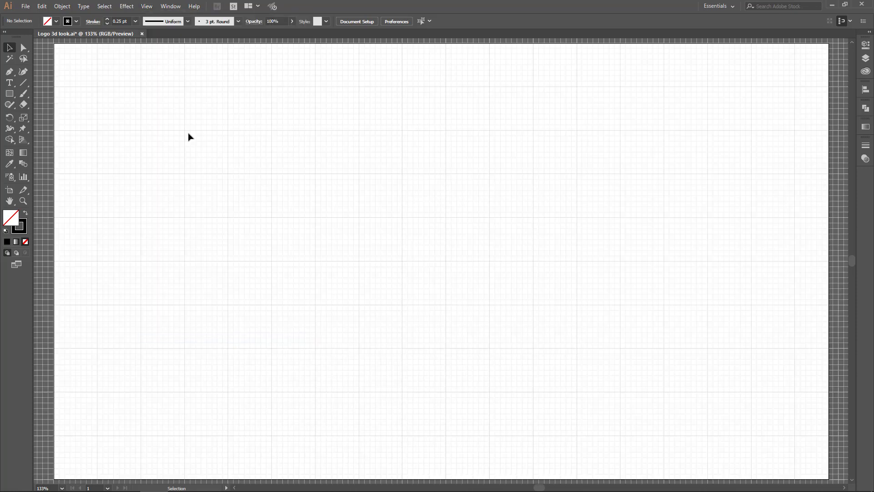
click(171, 6)
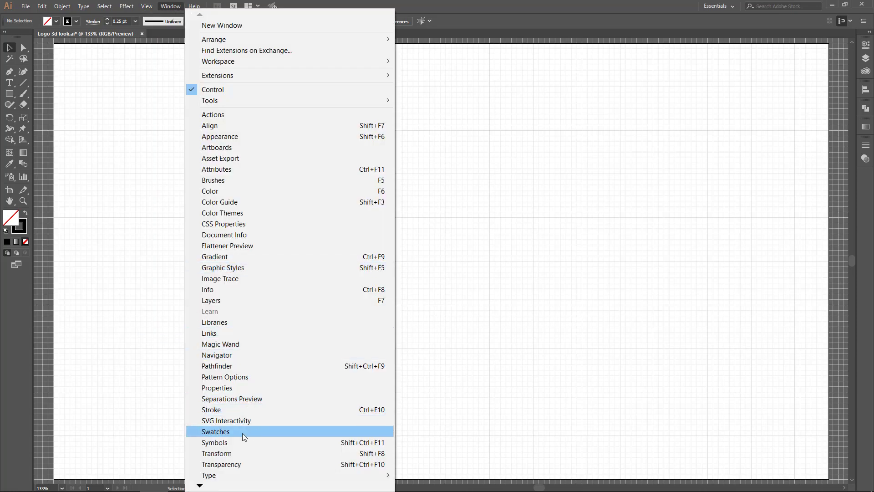
click(146, 6)
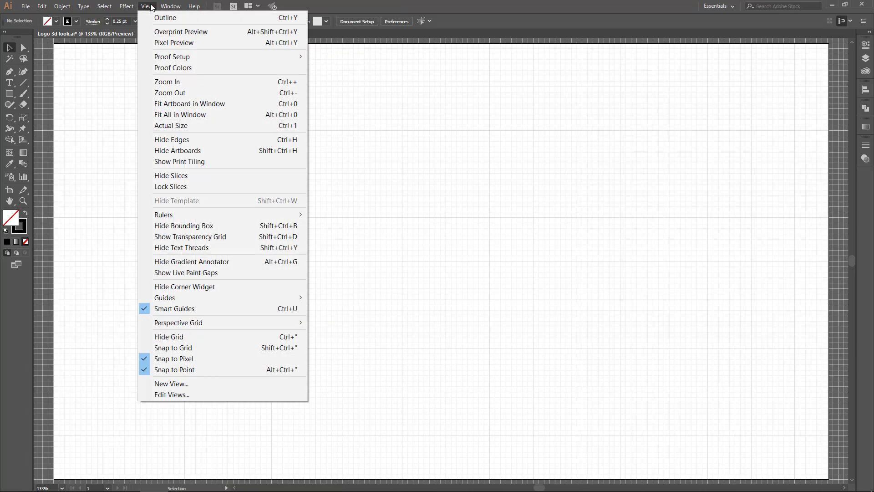
click(147, 359)
Zoom in to 200% in Outline view, pick the Ellipse tool and enable Snap to Grid.
key(ctrl)
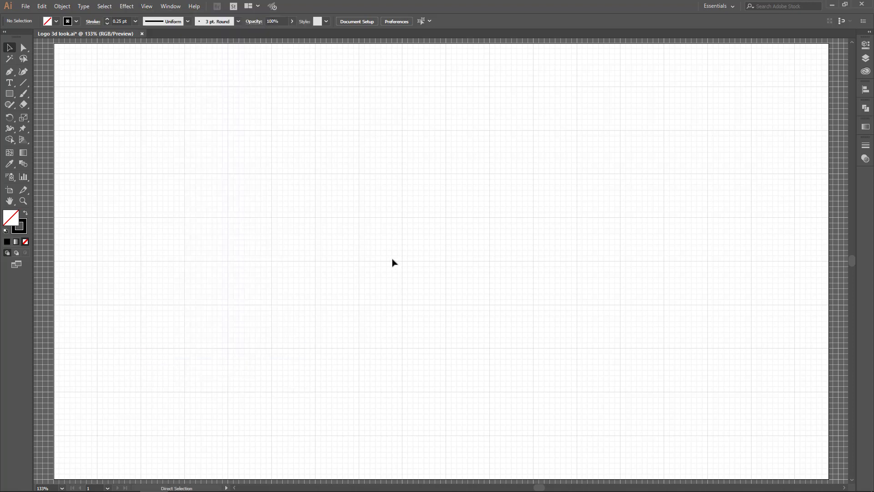
key(ctrl+y)
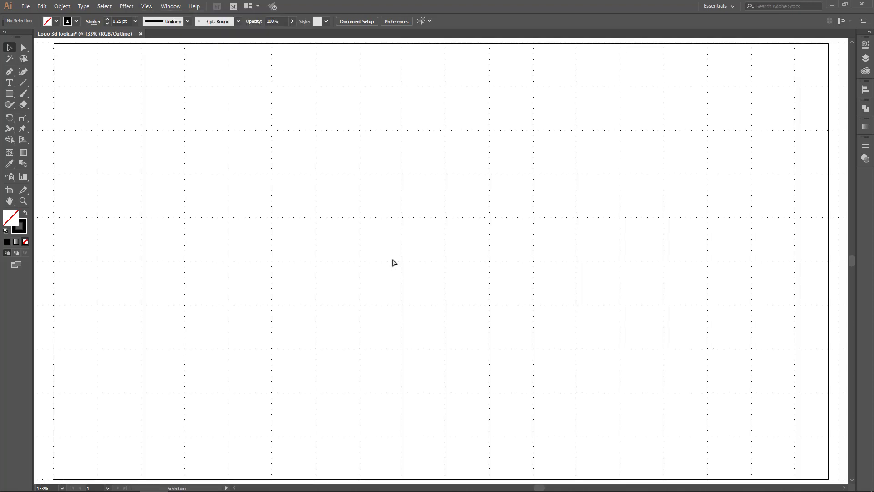
key(ctrl+equal)
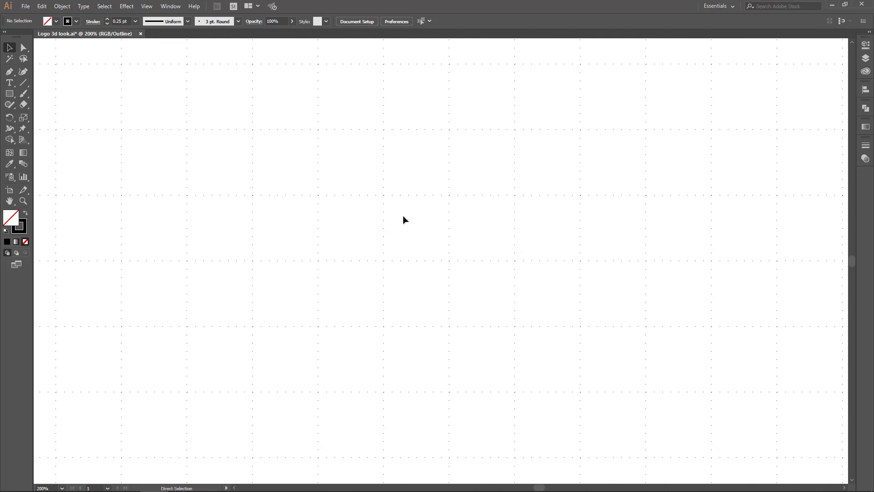
mouse_move(9, 94)
mouse_down()
mouse_move(40, 107)
mouse_move(40, 115)
mouse_up()
click(146, 6)
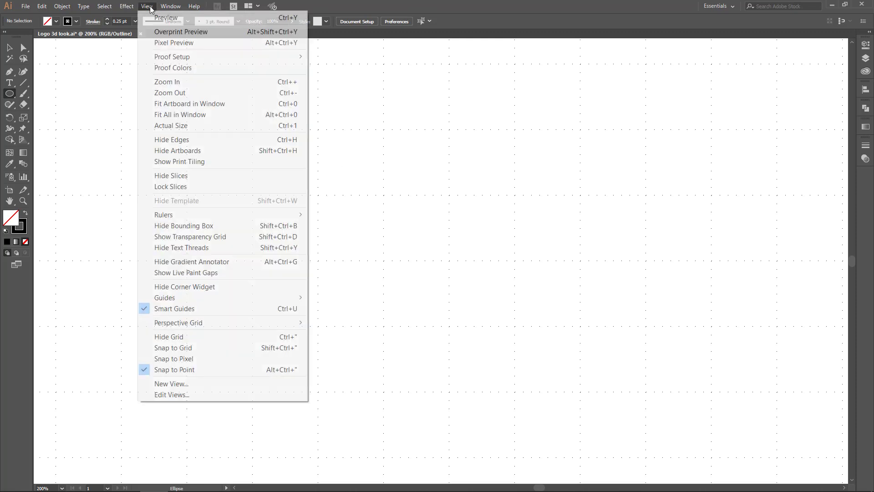
click(209, 348)
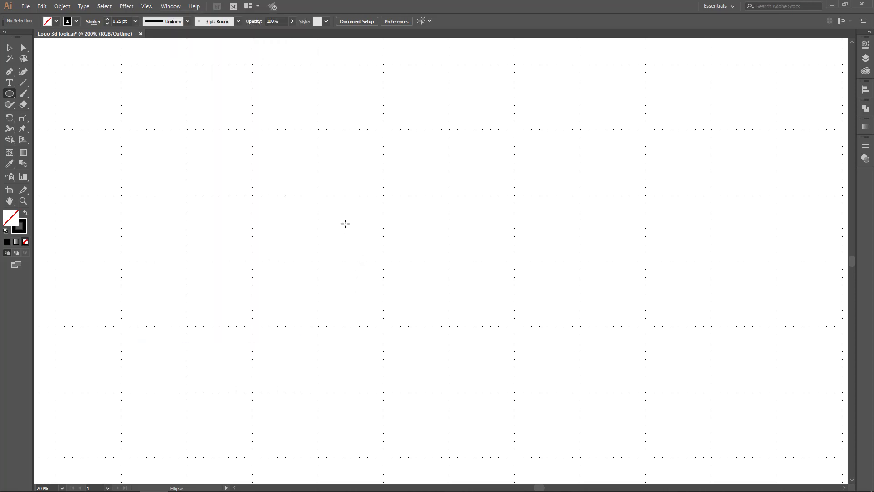
Back in Preview, draw a 72 px circle near the canvas centre.
key(ctrl+y)
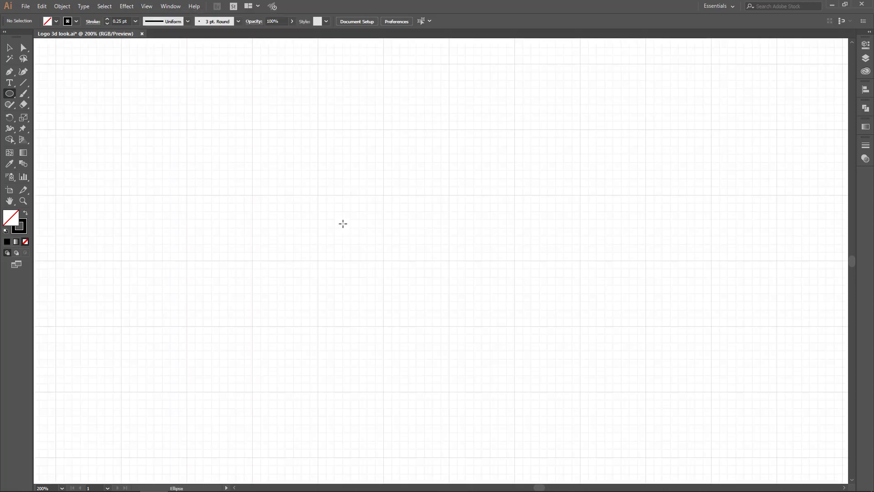
drag(349, 225, 377, 260)
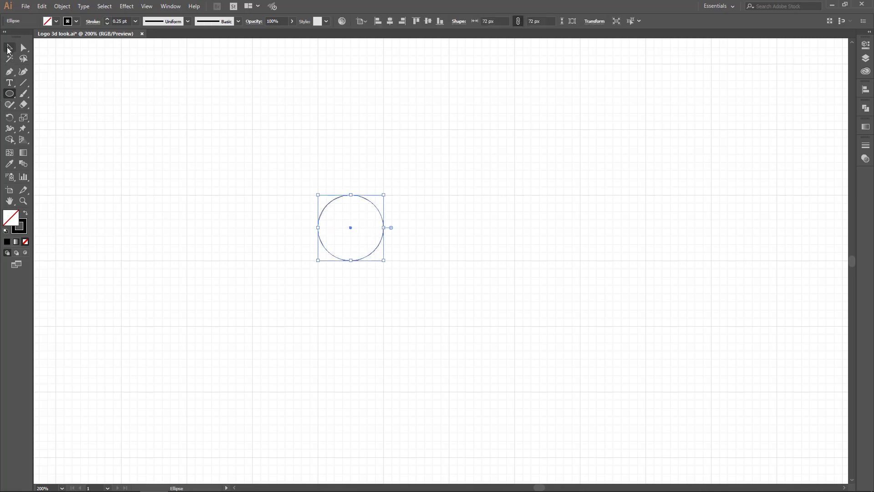
key(v)
Alt-drag circle copies into a touching 2×2 block and select all four.
mouse_move(350, 227)
mouse_down()
mouse_move(405, 298)
mouse_move(393, 289)
mouse_up()
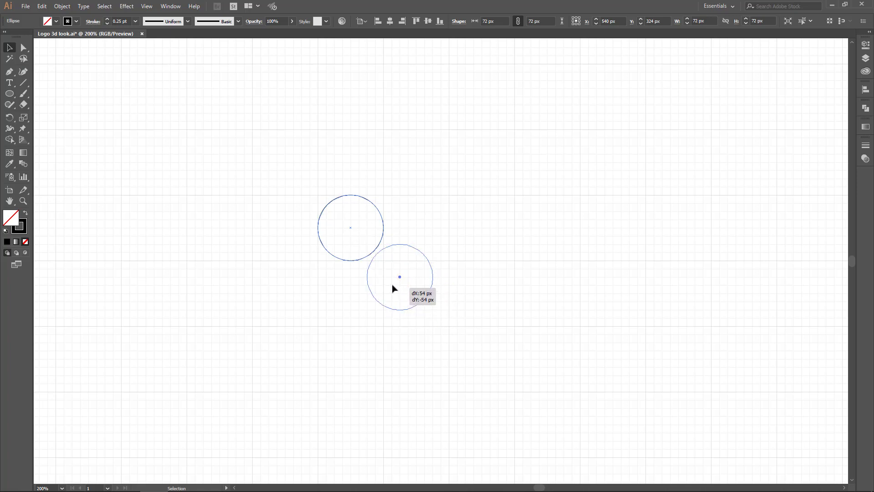
mouse_move(395, 289)
mouse_down()
mouse_move(387, 282)
mouse_move(403, 300)
mouse_move(428, 227)
mouse_move(355, 302)
mouse_up()
click(406, 238)
click(526, 288)
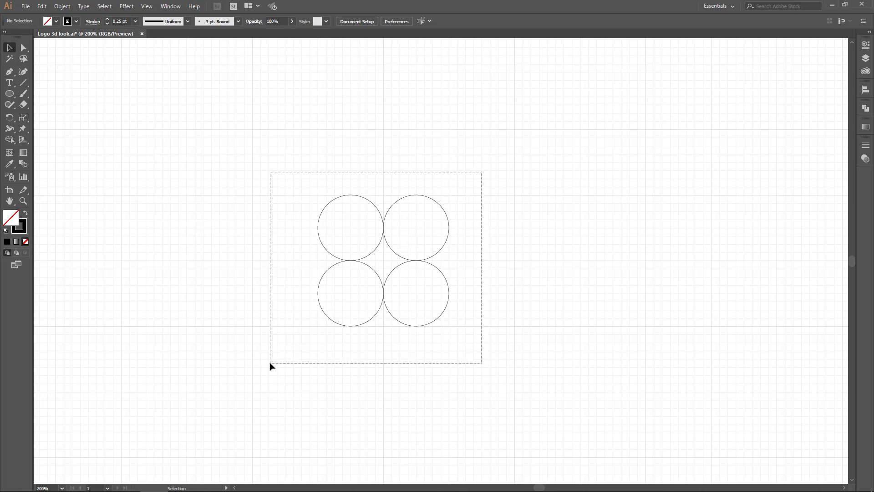
drag(483, 174, 269, 364)
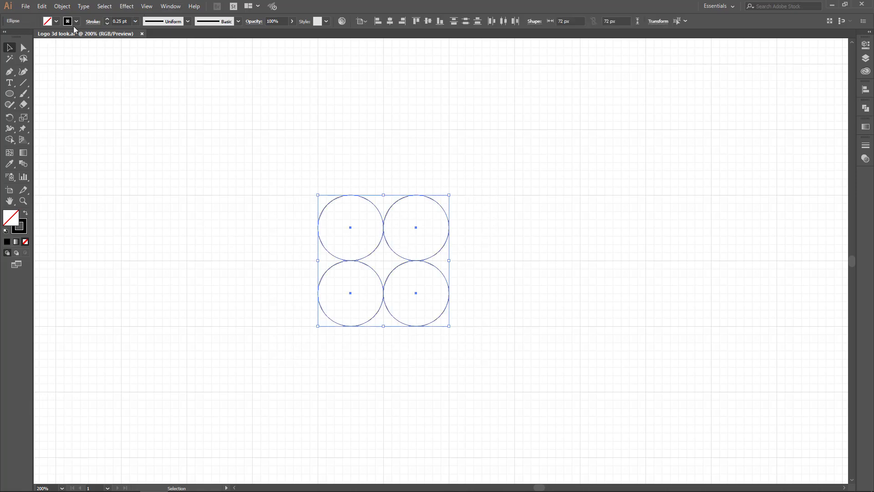
Set the four circles' stroke to None, view them in Outline at 400%, and reselect them.
click(106, 24)
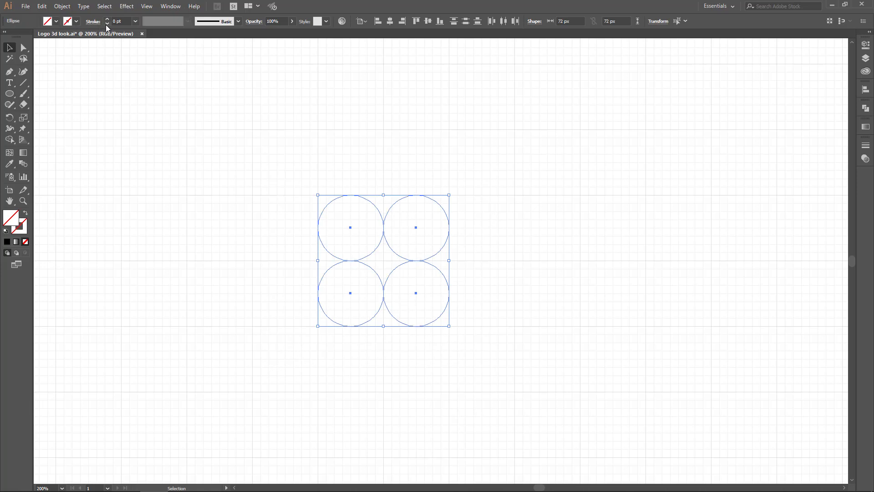
drag(258, 180, 583, 396)
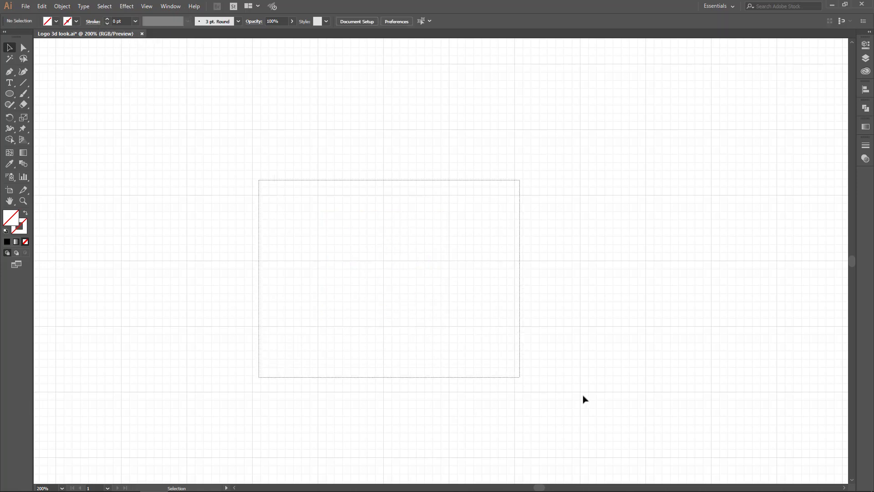
key(ctrl+y)
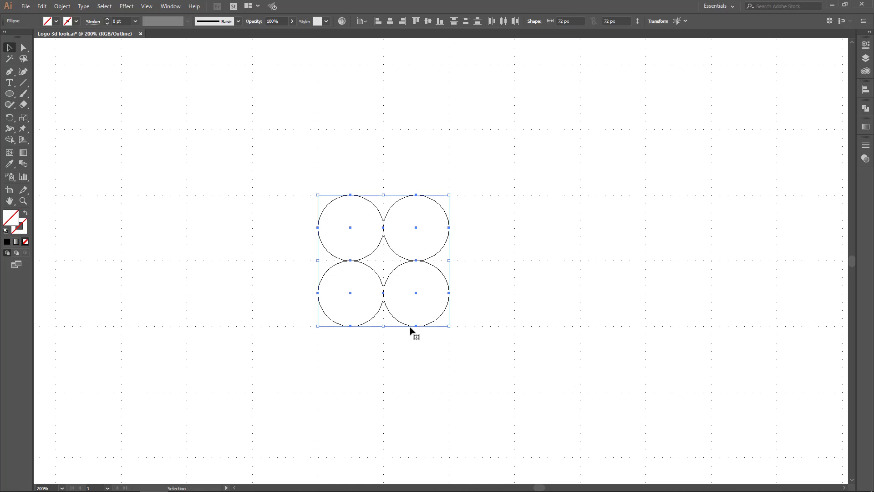
key(ctrl+plus)
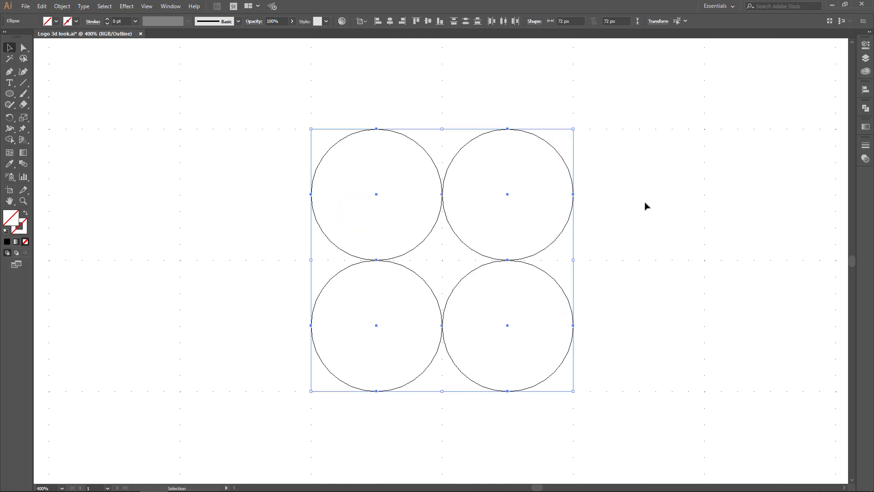
click(491, 203)
mouse_move(654, 115)
mouse_down()
mouse_move(332, 387)
mouse_move(256, 428)
mouse_up()
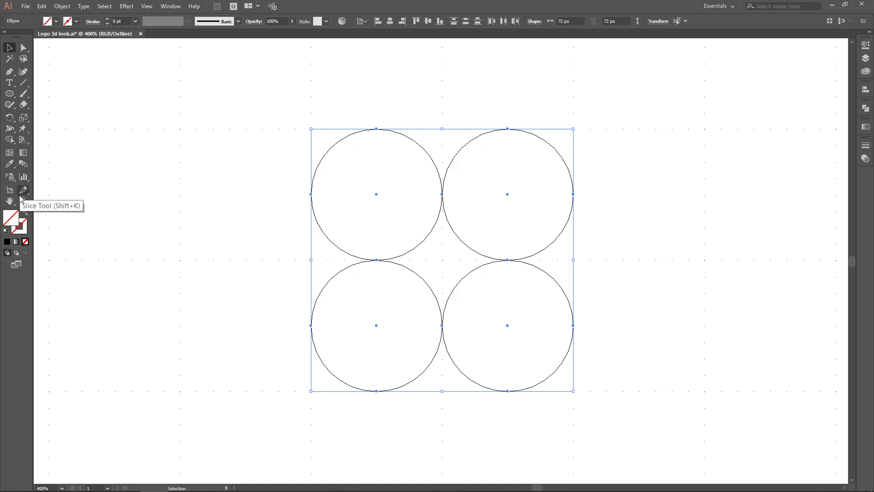
With the Shape Builder, delete the four circle regions, leaving the central four-point star.
click(9, 140)
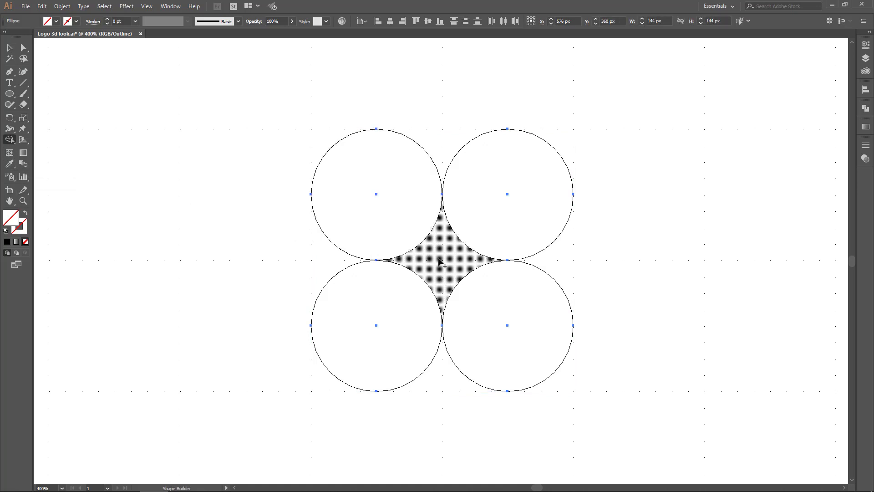
click(437, 233)
alt+click(508, 210)
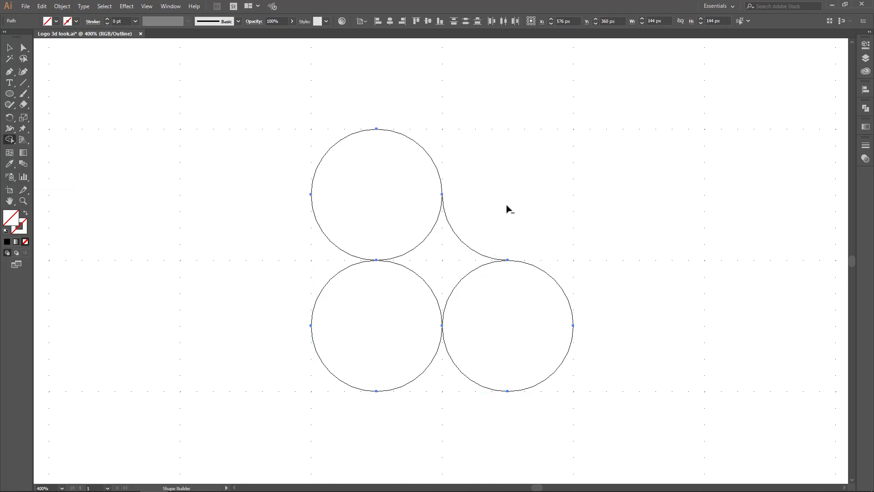
alt+click(337, 214)
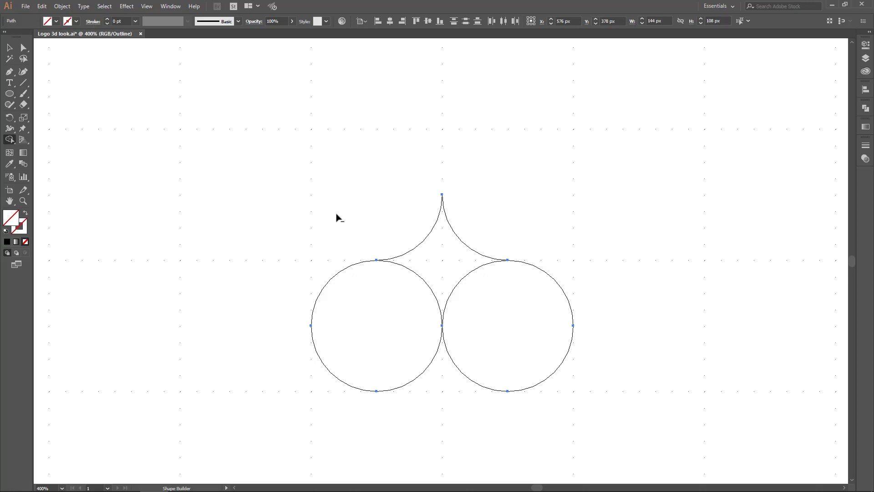
alt+click(387, 311)
alt+click(515, 340)
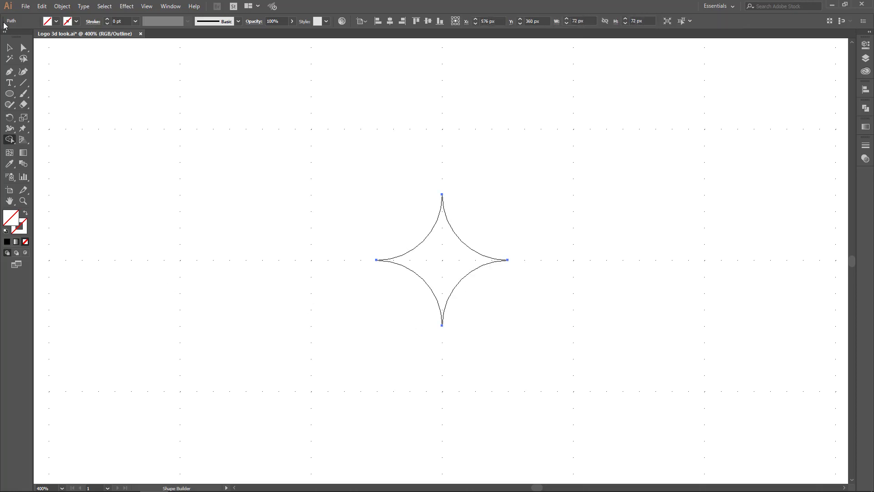
Select the 72 px star and inspect its anchor points.
key(v)
click(357, 205)
drag(271, 152, 509, 324)
key(a)
key(ctrl+minus)
key(a)
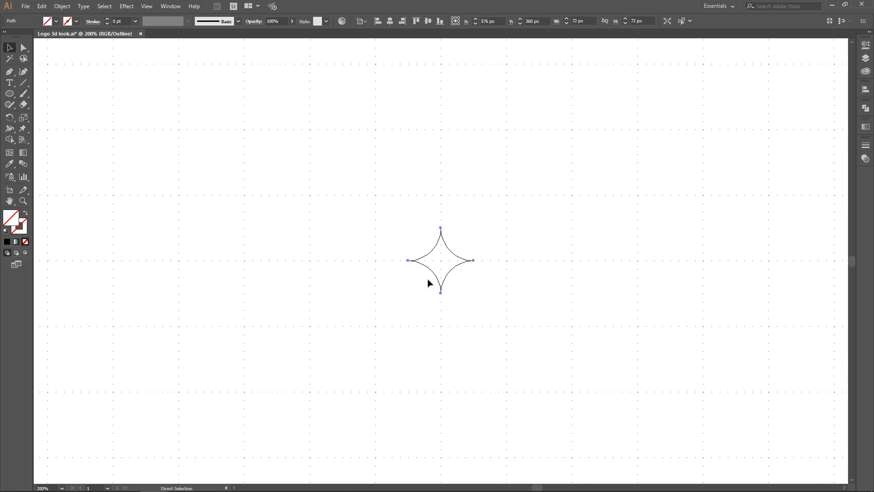
key(ctrl+plus)
key(ctrl+plus)
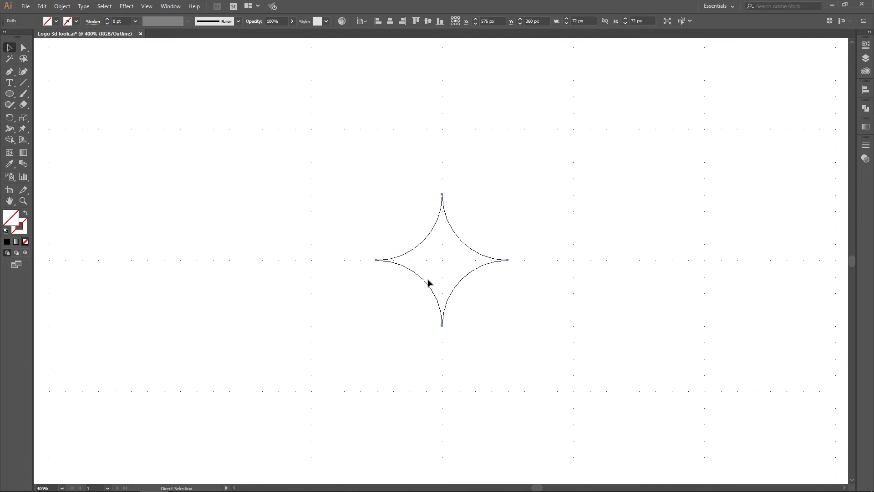
key(v)
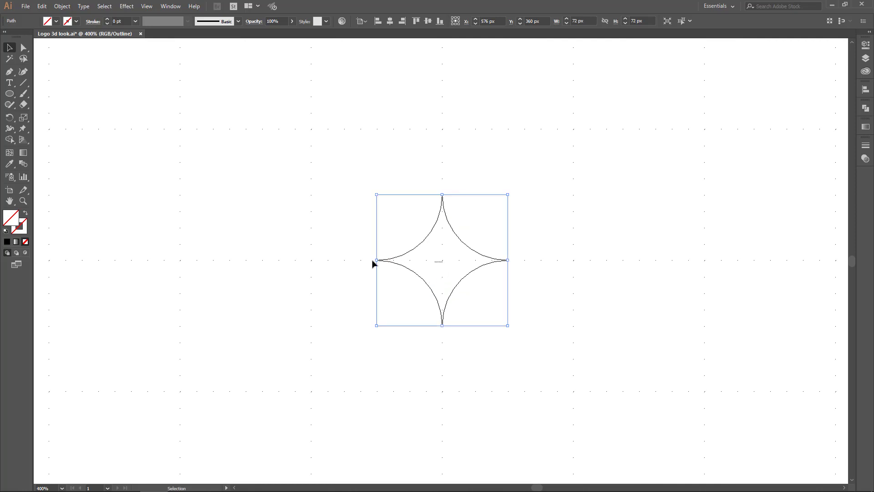
Alt-drag star copies left, up and down so tips meet in a 144 px rosette, then zoom out.
mouse_move(347, 231)
mouse_down()
mouse_move(411, 280)
mouse_move(405, 265)
mouse_move(281, 261)
mouse_up()
click(538, 364)
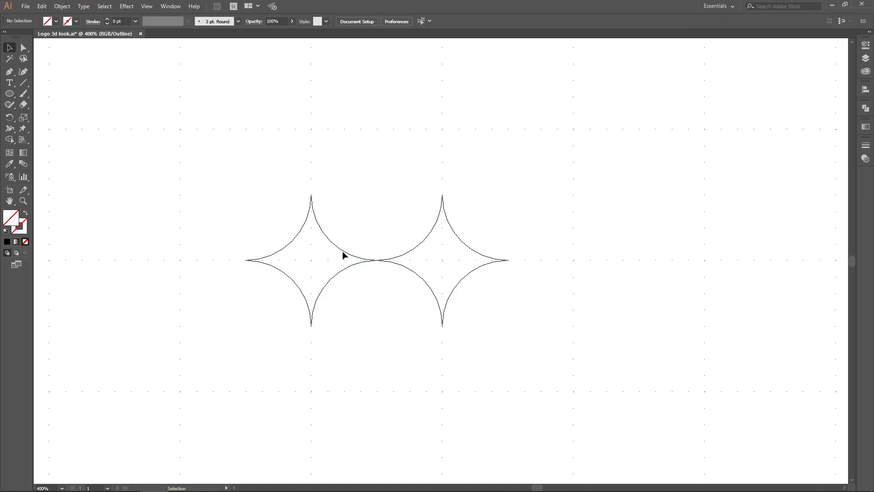
drag(344, 254, 403, 200)
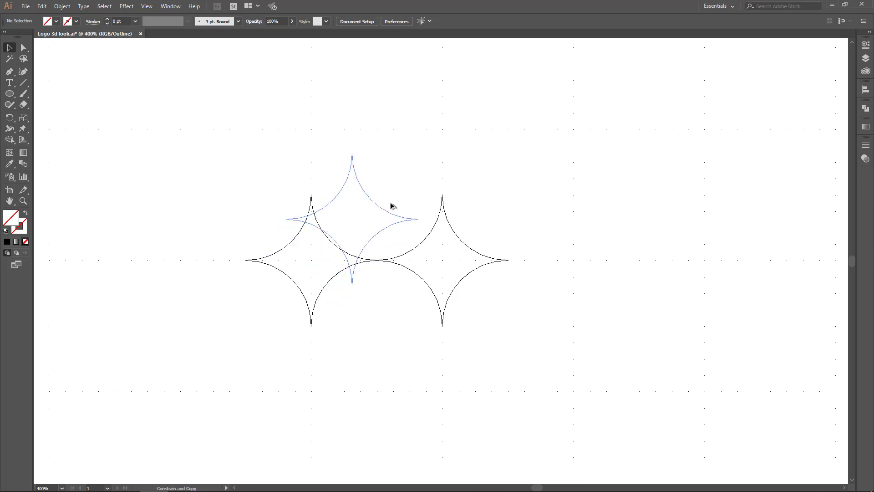
drag(413, 189, 422, 189)
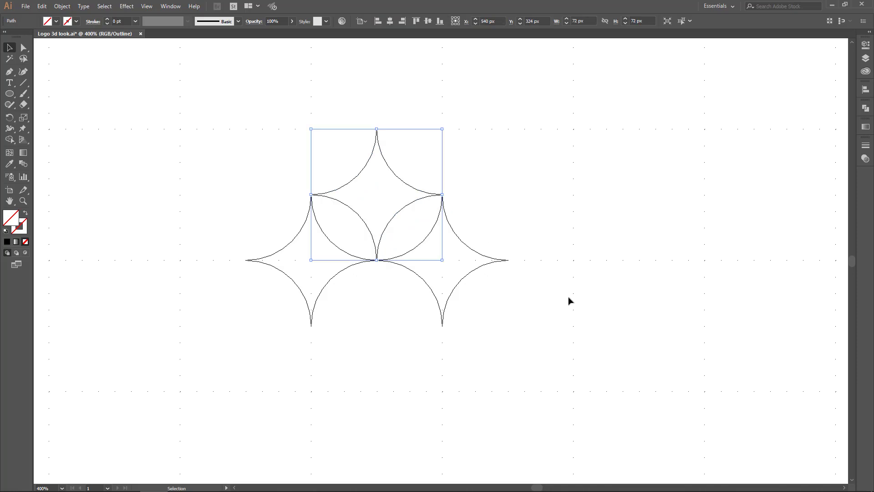
click(516, 342)
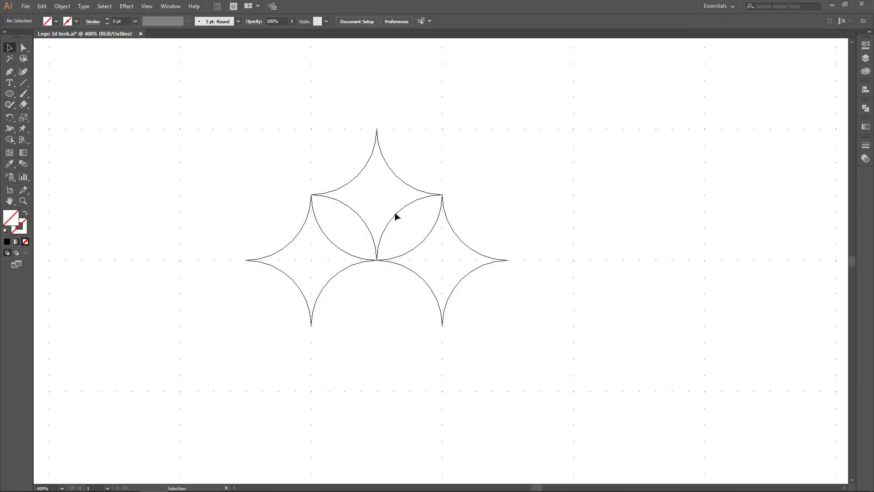
drag(395, 217, 401, 350)
click(563, 346)
key(ctrl+minus)
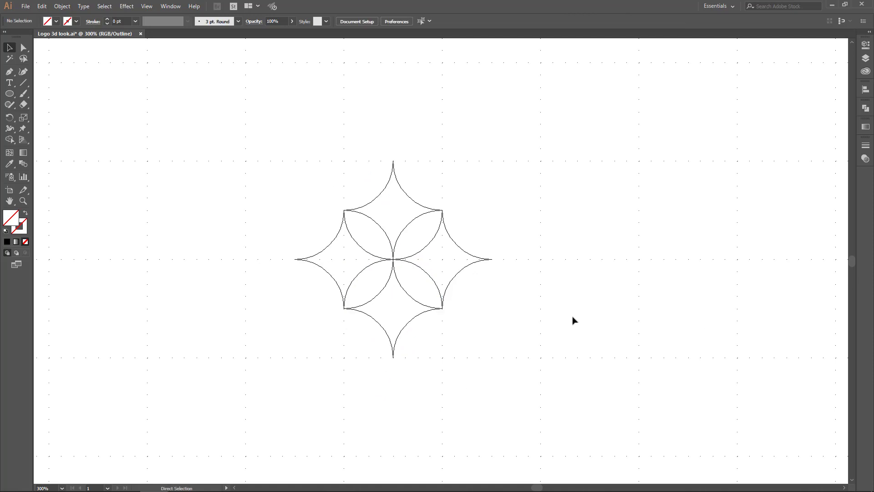
key(ctrl+minus)
Undo a stray diagonal rosette copy, then move the rosette down one tile.
drag(259, 159, 559, 363)
drag(453, 247, 491, 217)
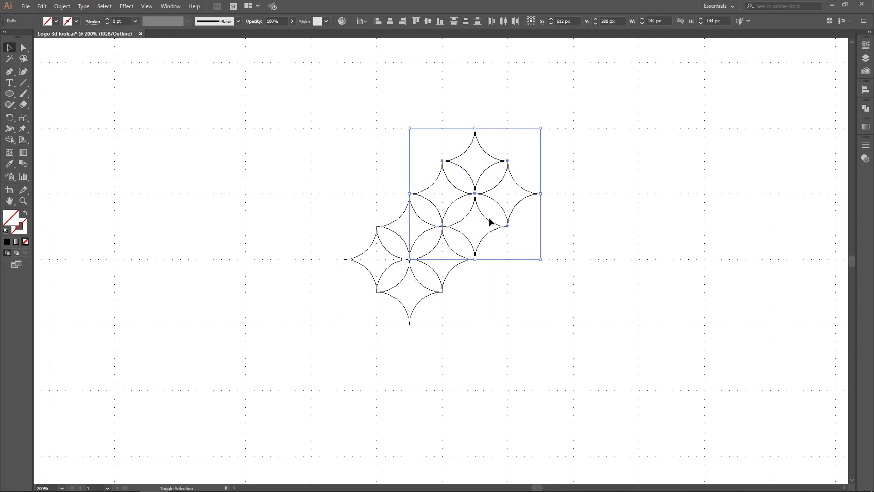
click(526, 273)
key(ctrl+z)
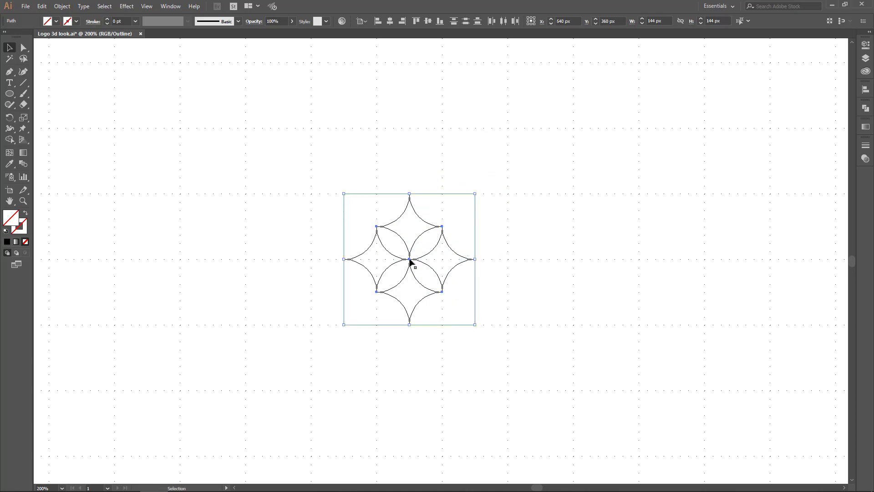
click(474, 334)
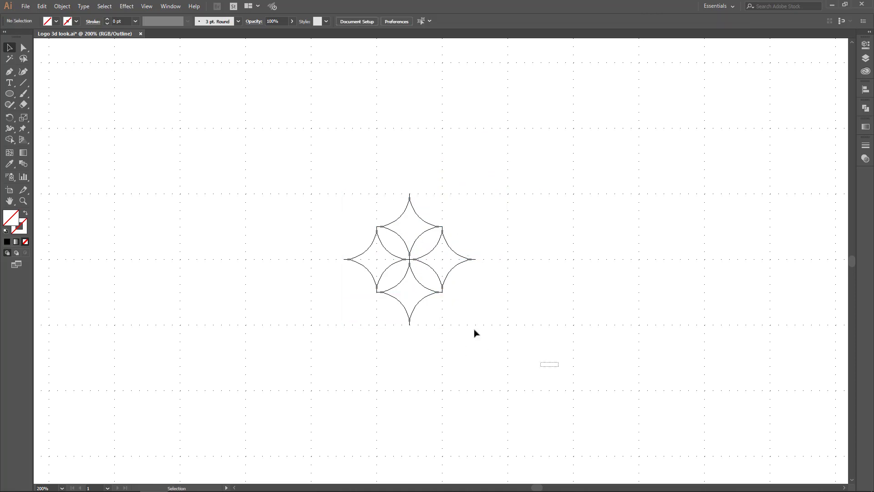
drag(558, 366, 272, 170)
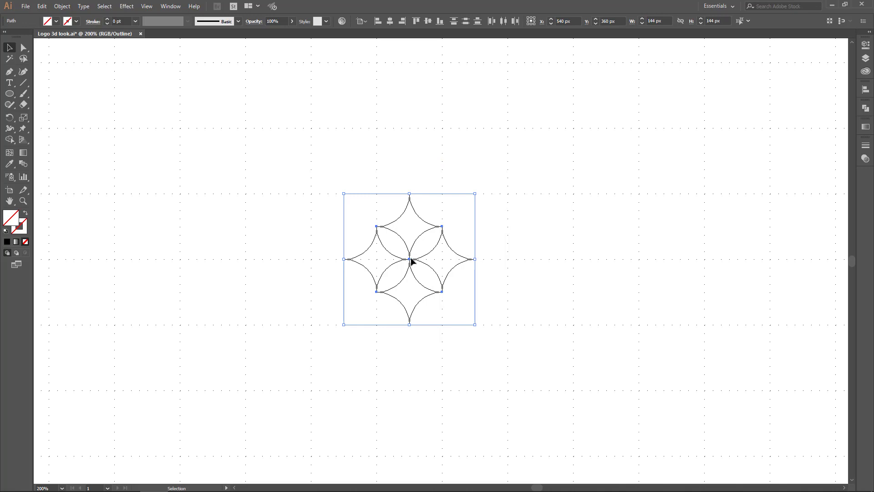
drag(411, 261, 416, 337)
drag(570, 358, 262, 132)
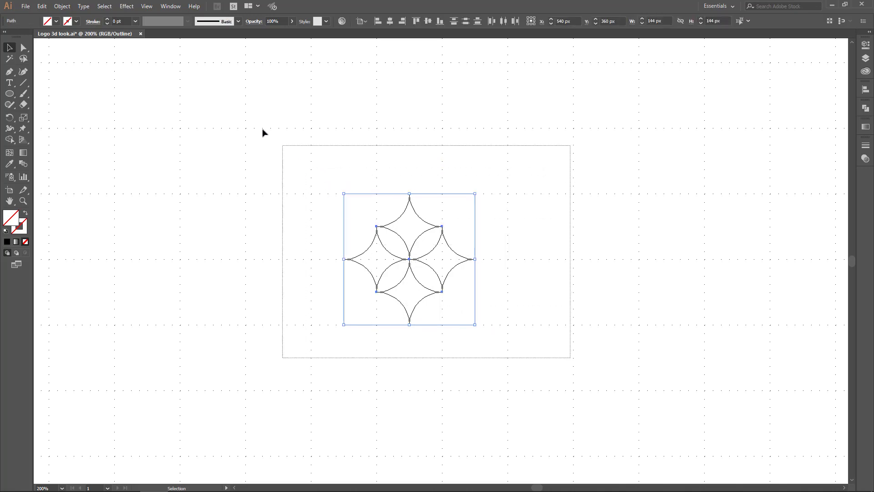
drag(408, 260, 408, 392)
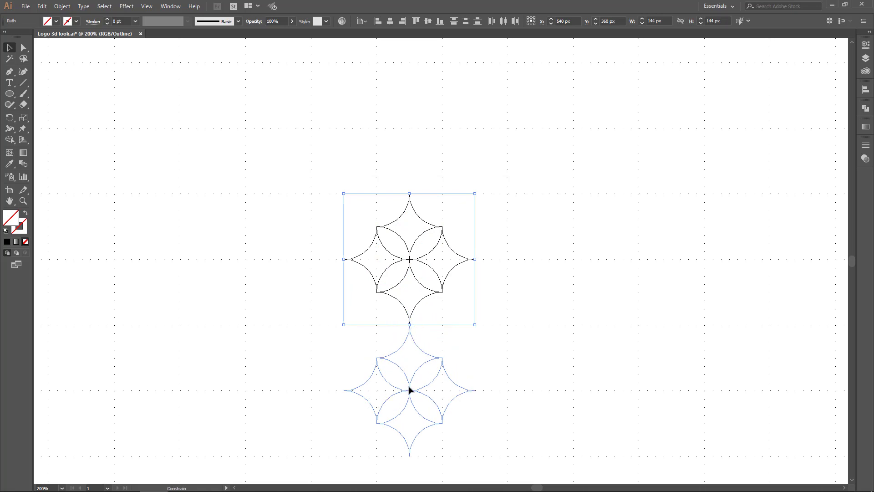
drag(410, 390, 410, 391)
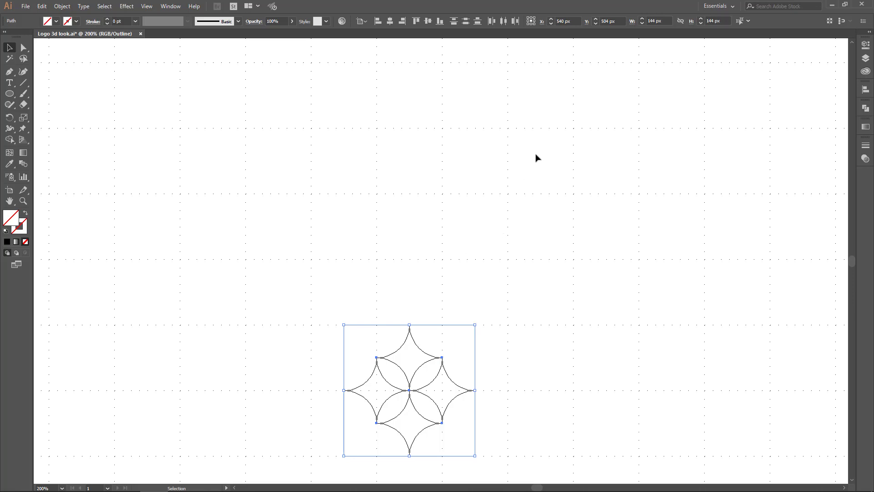
Copy the rosette straight up, then copy both stacked rosettes to the right.
drag(536, 158, 219, 448)
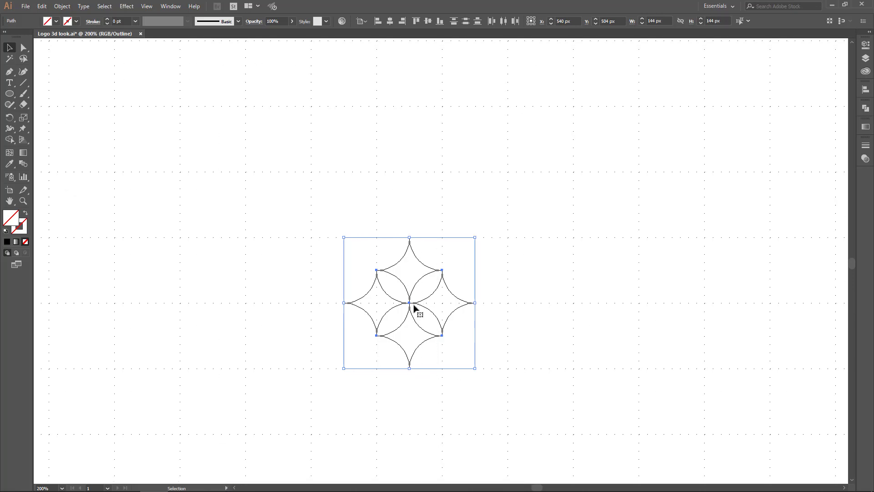
drag(409, 304, 418, 174)
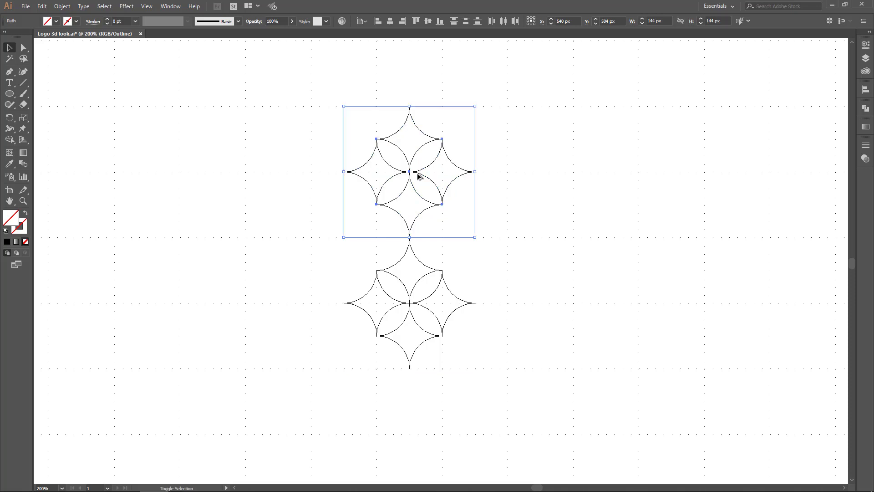
click(542, 276)
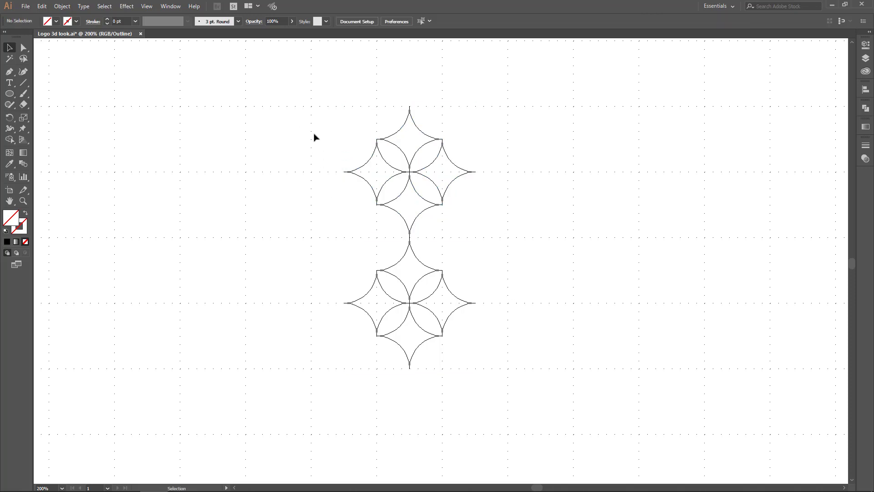
drag(294, 105, 566, 396)
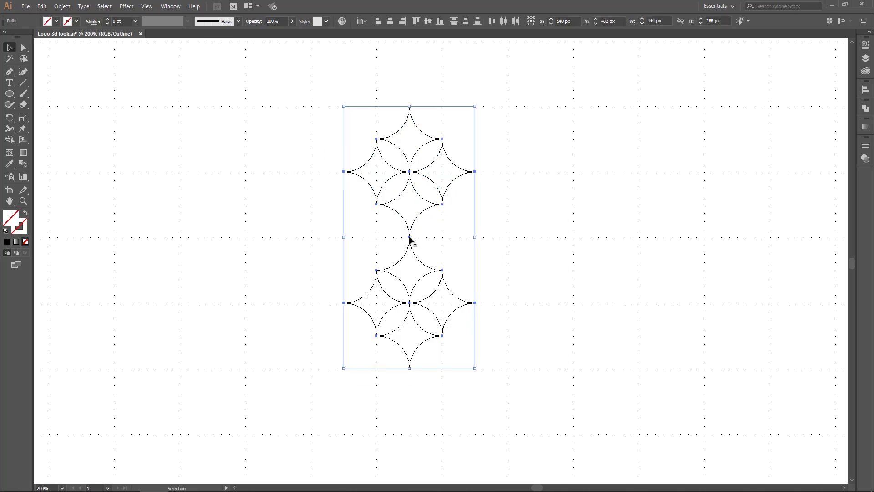
drag(410, 237, 538, 250)
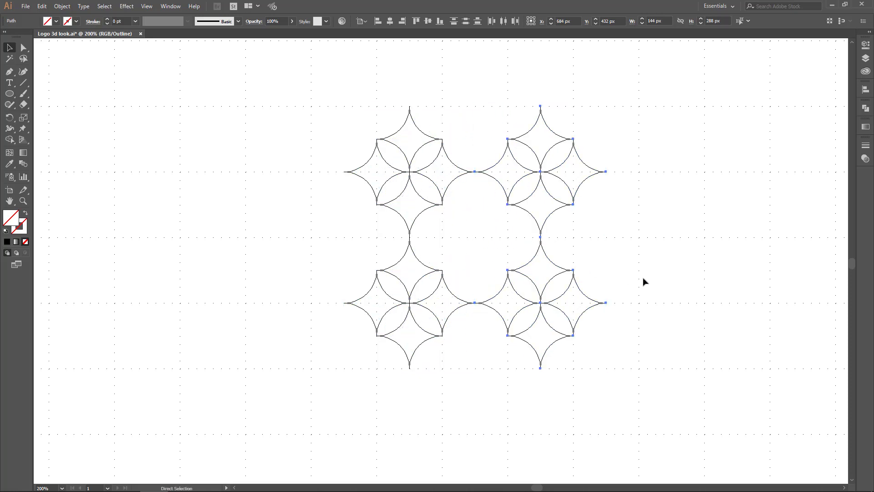
Repeat the right copy with Ctrl+D, copy the block leftward, and zoom to 100%.
key(ctrl+d)
key(ctrl+d)
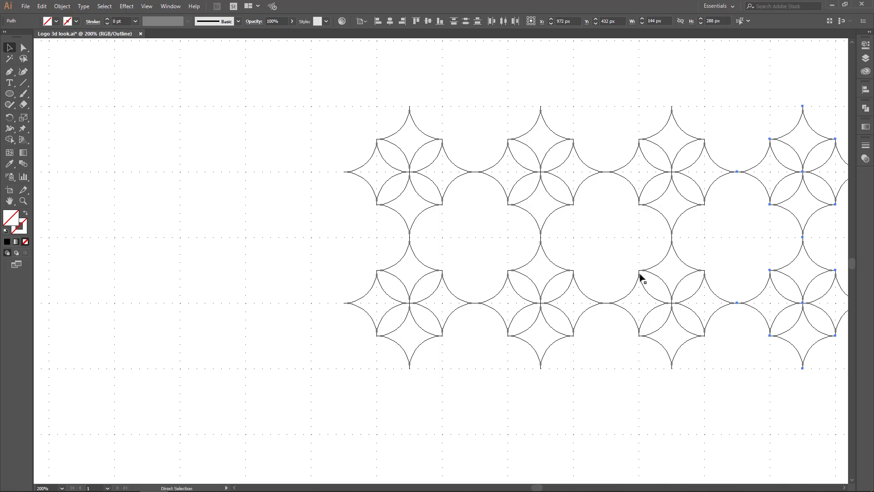
key(ctrl+minus)
key(ctrl+minus)
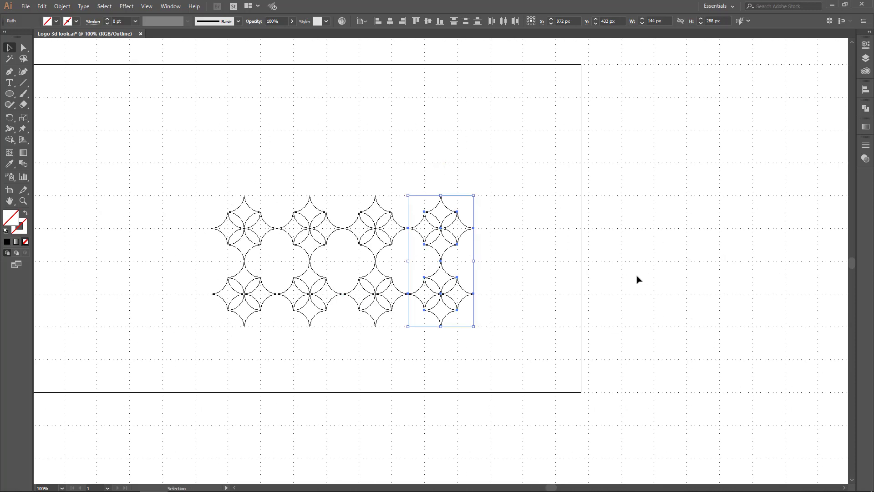
click(459, 319)
drag(168, 160, 573, 389)
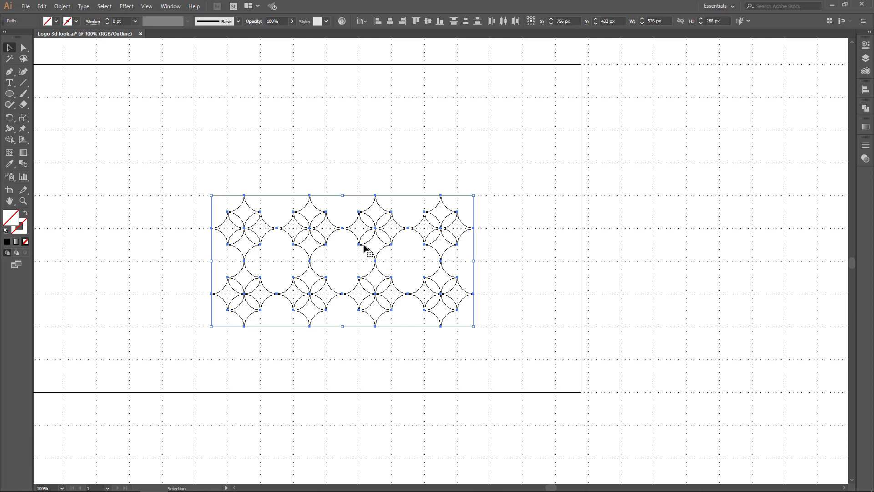
drag(364, 245, 102, 260)
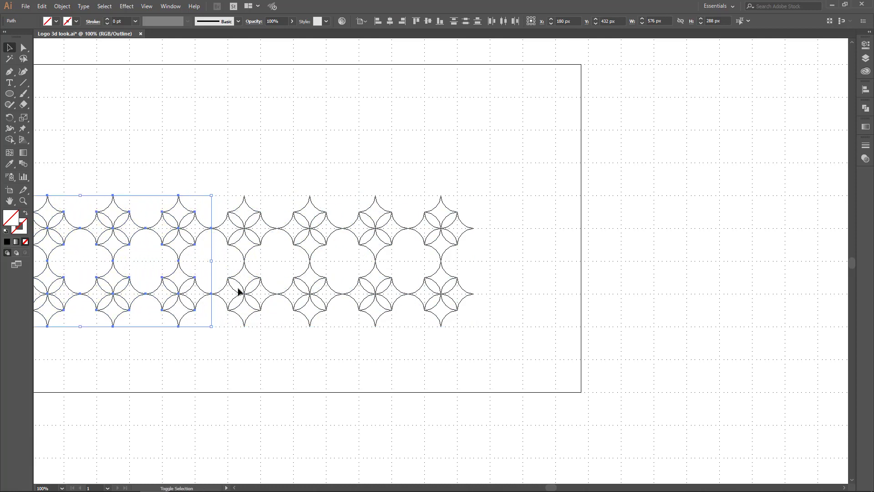
click(565, 319)
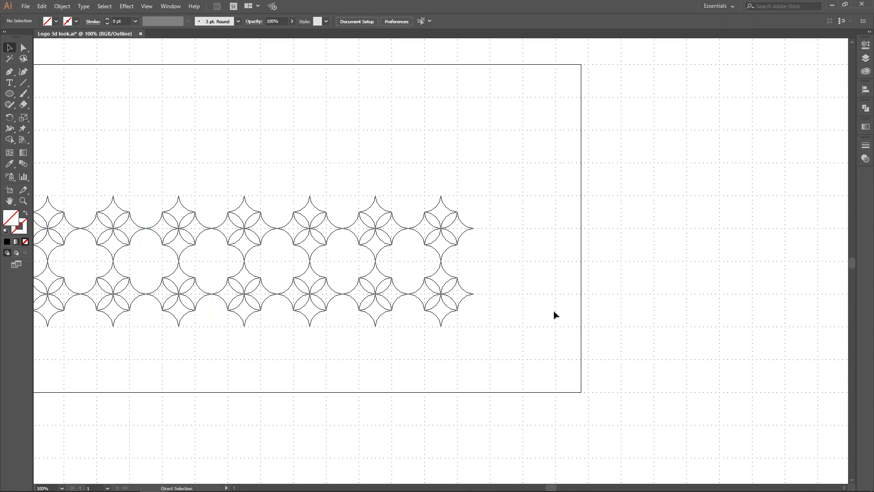
key(ctrl+0)
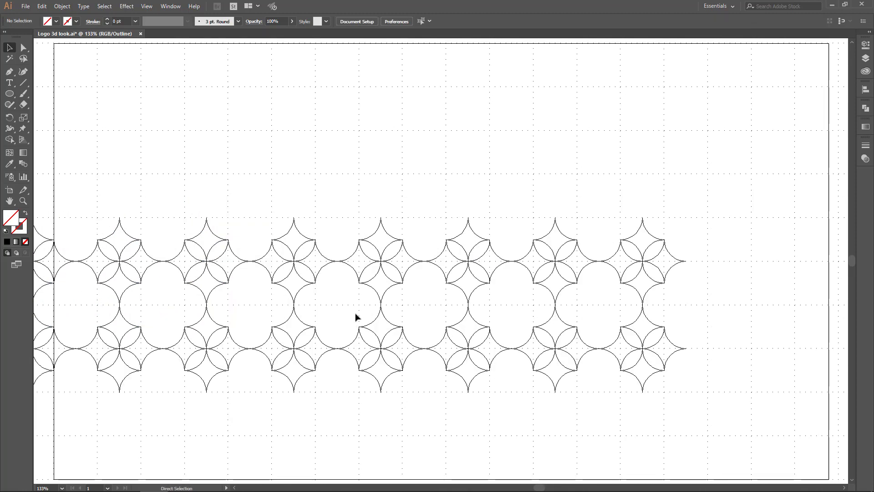
key(ctrl+1)
Shift-constrain an Alt-drag copy of the two-row star band, stacking two matching bands.
drag(75, 204, 656, 387)
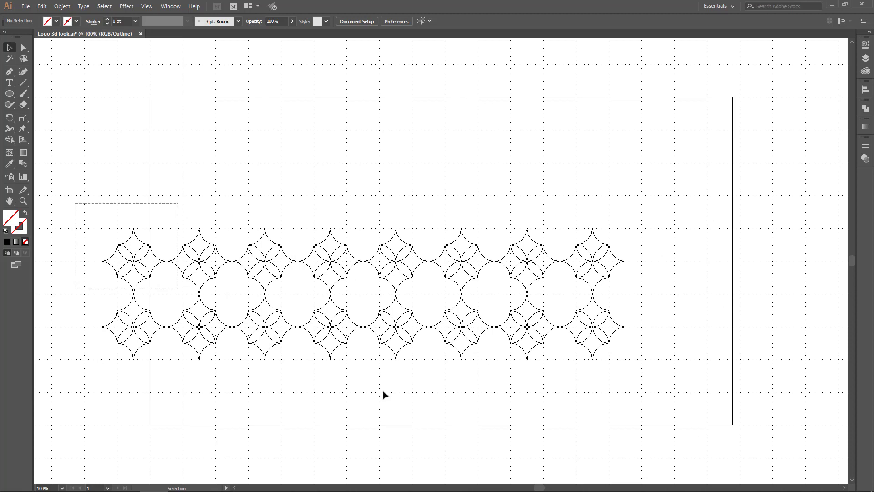
mouse_move(574, 376)
mouse_down()
mouse_move(362, 303)
mouse_move(396, 301)
mouse_up()
drag(81, 194, 413, 333)
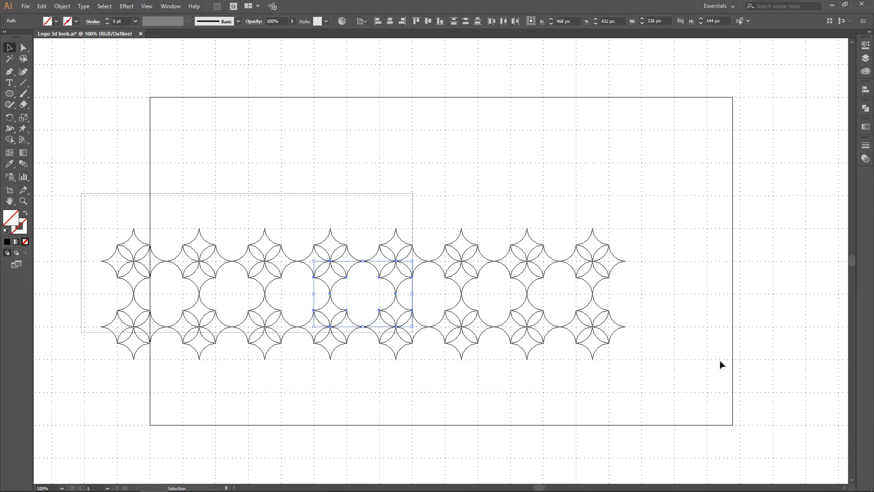
drag(720, 365, 729, 380)
drag(331, 296, 371, 350)
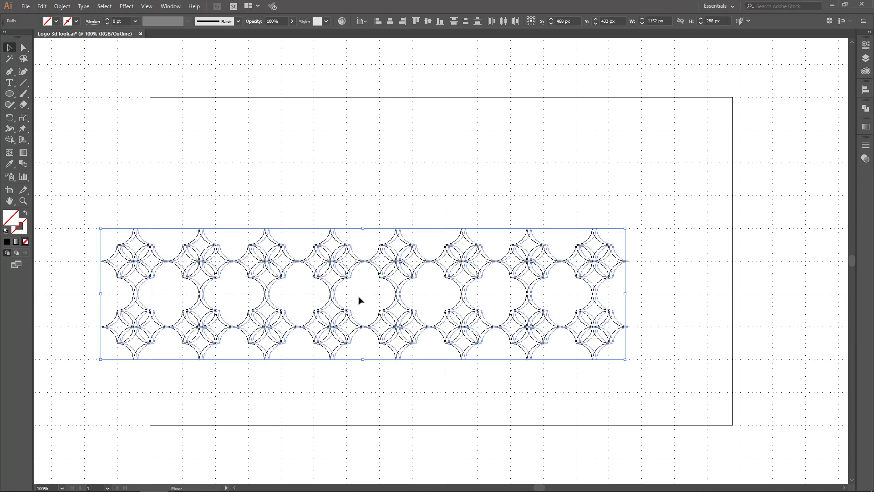
drag(374, 354, 378, 361)
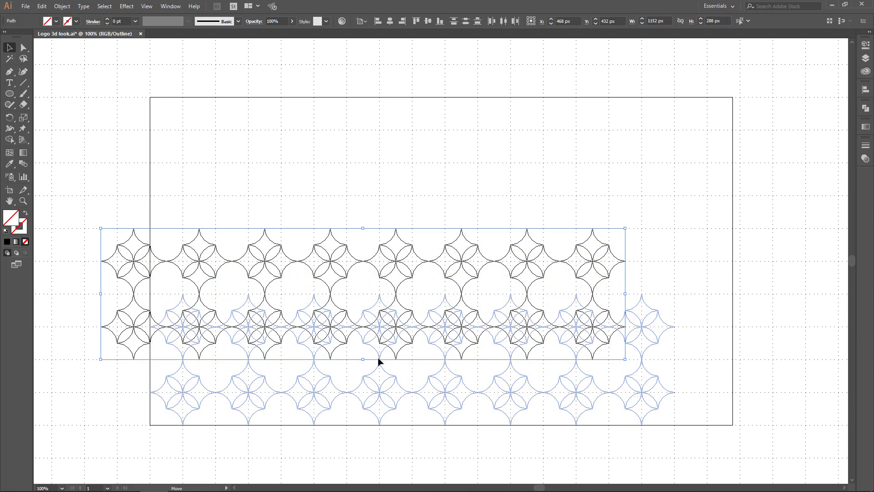
key(shift)
key(shift)
drag(379, 361, 382, 226)
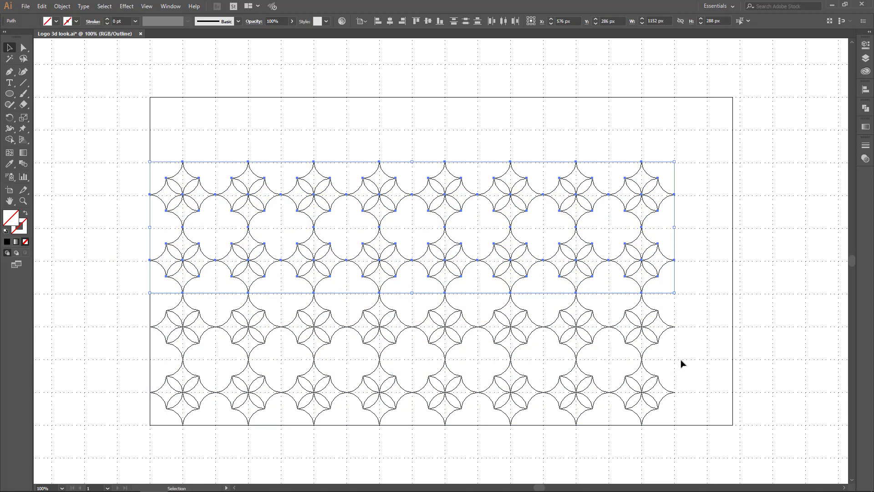
Repeat the band duplicate with Ctrl+D and delete the extra top row of stars.
key(ctrl+d)
scroll(556, 302, up, 3)
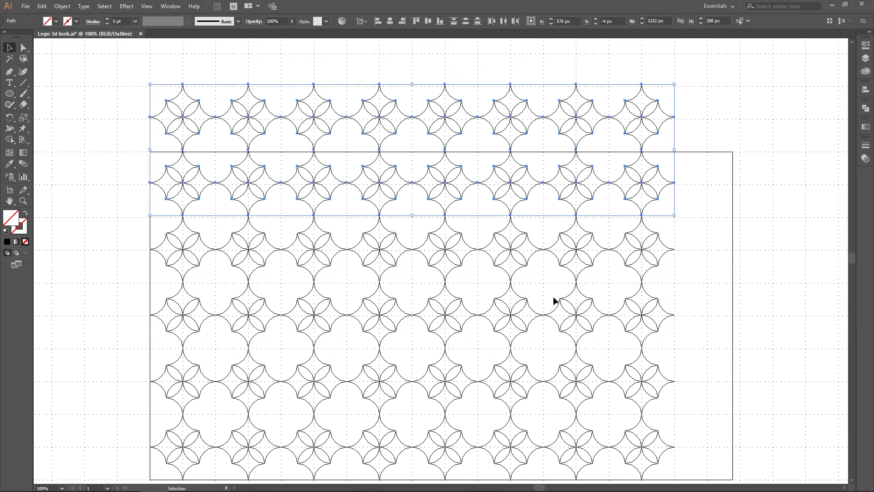
drag(126, 82, 731, 173)
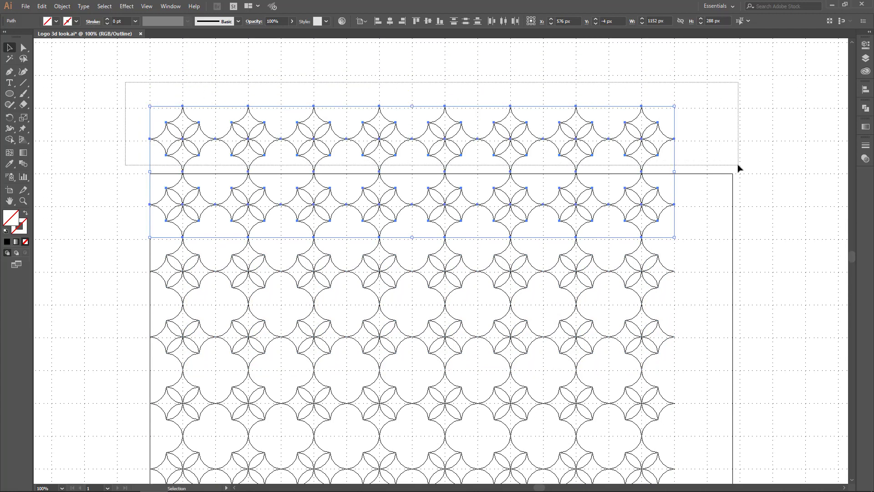
key(Delete)
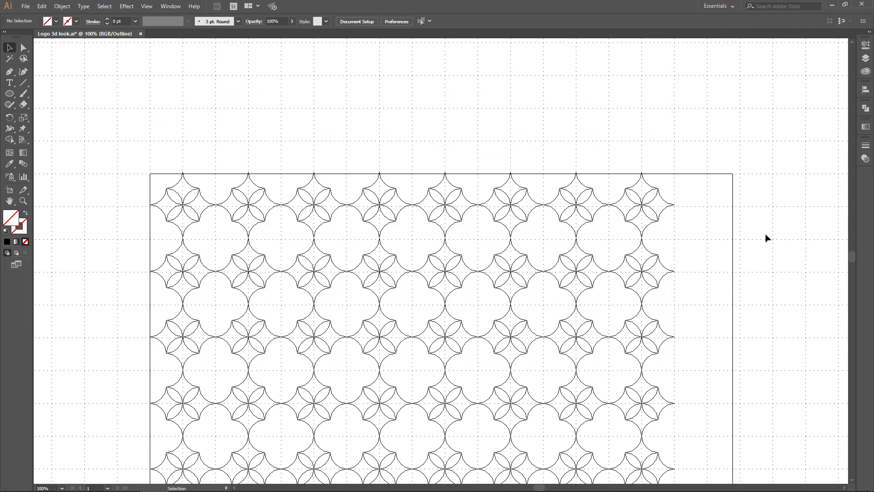
scroll(616, 204, down, 2)
Select the rightmost column of stars in the pattern.
mouse_move(131, 83)
mouse_down()
mouse_move(621, 396)
mouse_move(677, 480)
mouse_up()
click(676, 469)
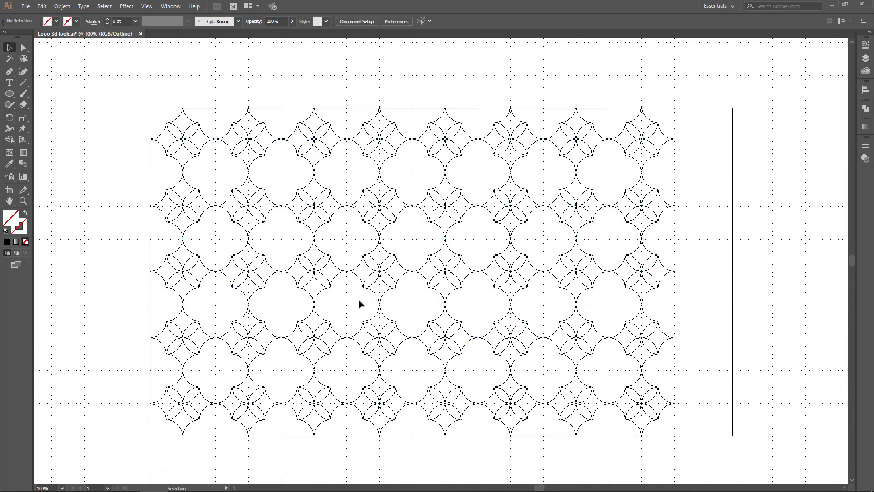
mouse_move(138, 83)
mouse_down()
mouse_move(704, 474)
mouse_move(698, 480)
mouse_up()
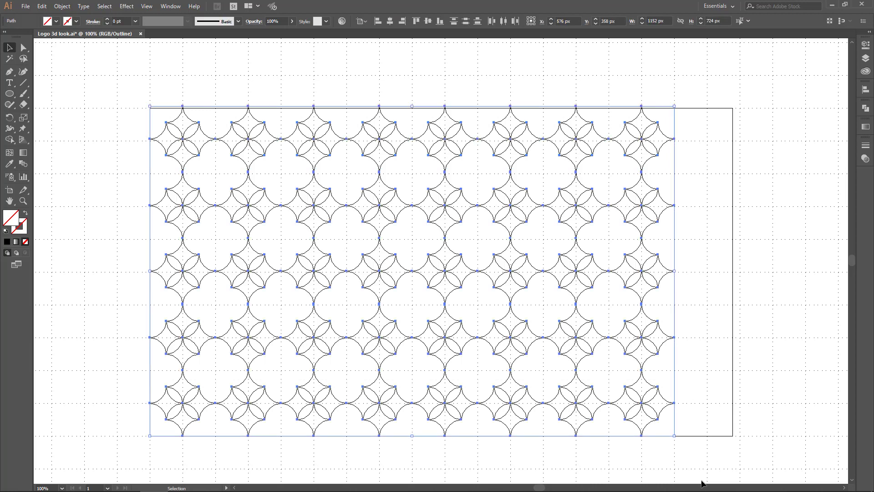
drag(400, 322, 356, 326)
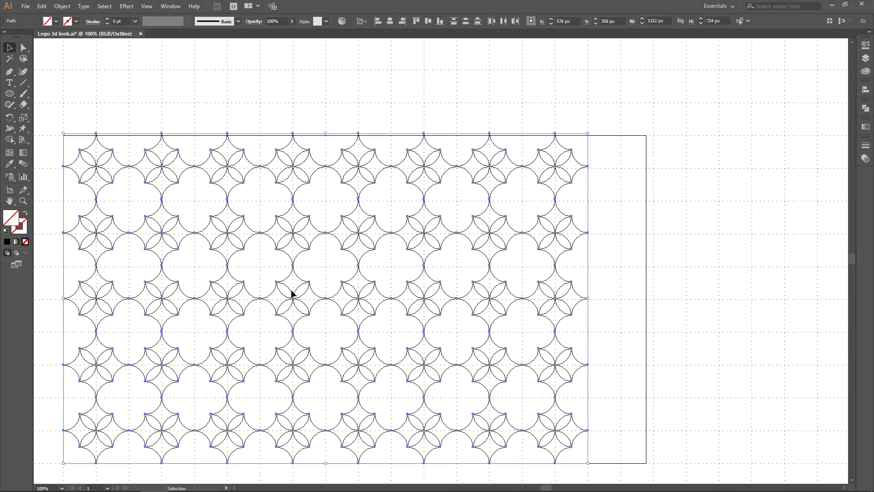
click(637, 208)
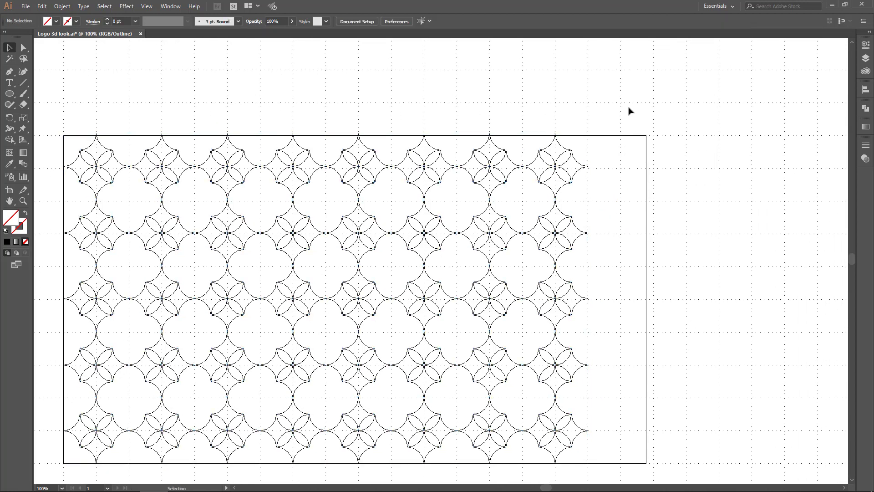
drag(630, 101, 526, 482)
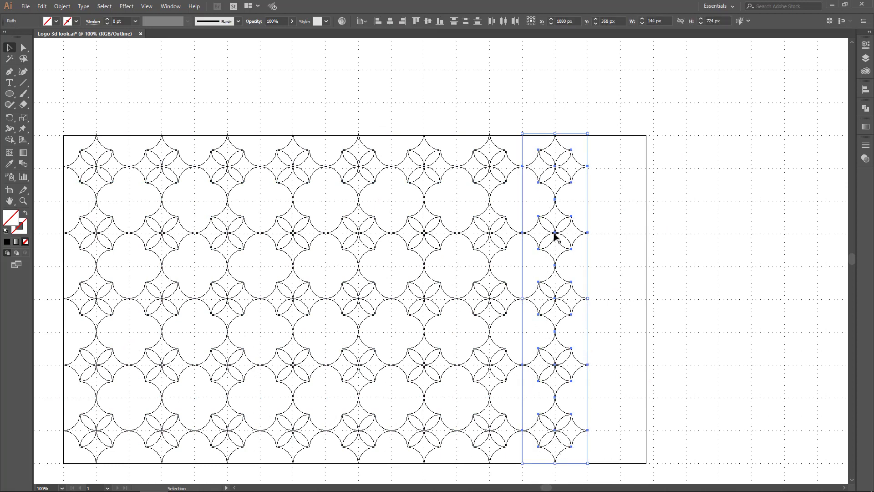
Copy the star column to the artboard's right edge, fit the artboard, and return to Preview.
drag(556, 233, 620, 237)
click(733, 298)
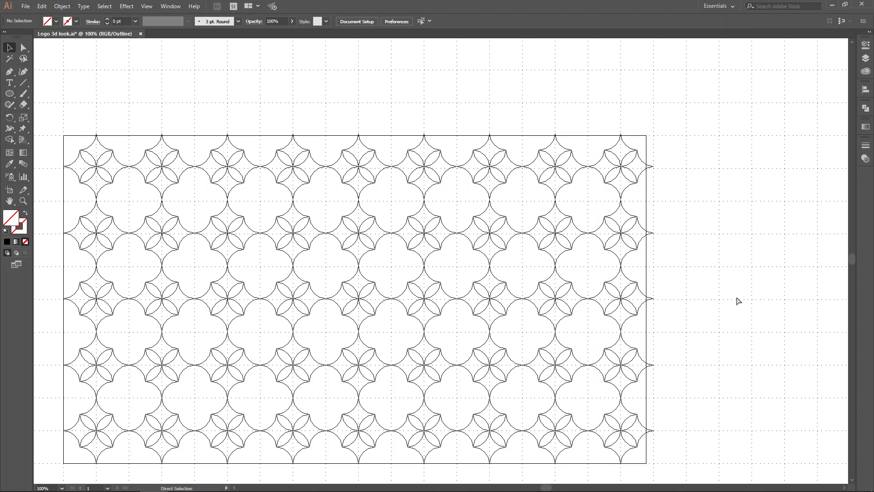
key(ctrl+0)
key(ctrl)
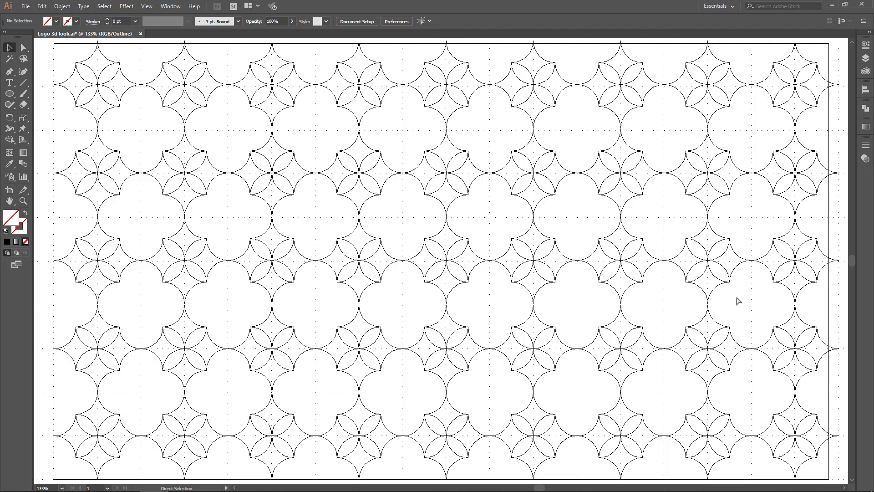
key(ctrl+y)
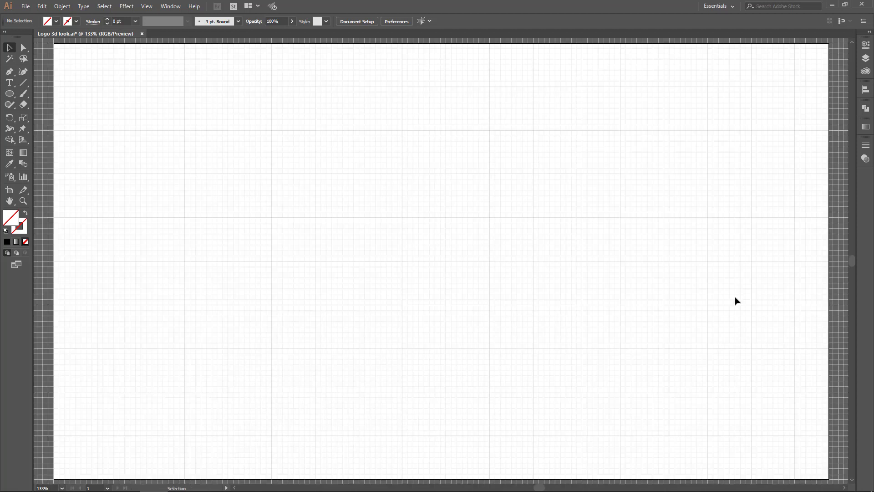
Give every star pattern path a 0.25 pt stroke weight, then deselect.
key(ctrl+a)
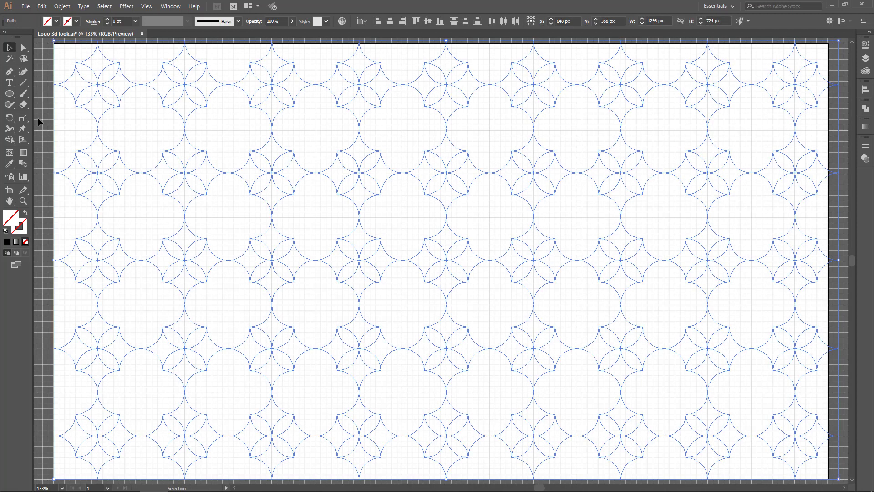
click(136, 21)
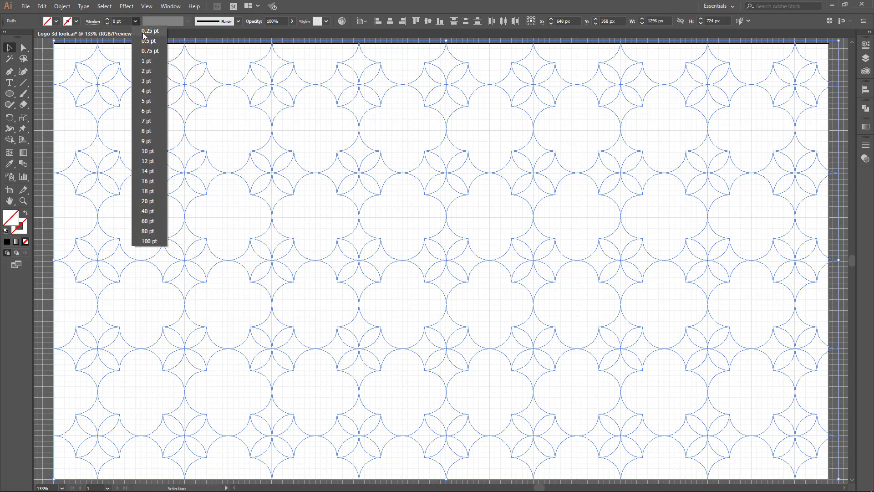
click(144, 34)
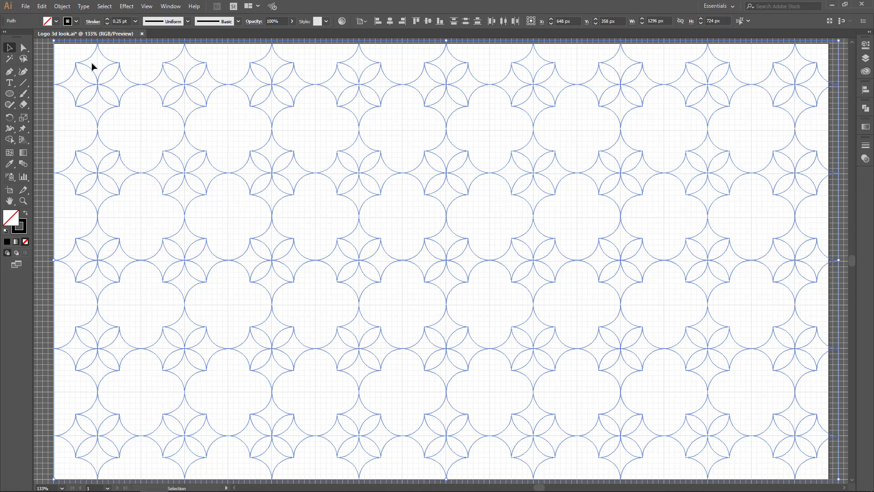
click(61, 132)
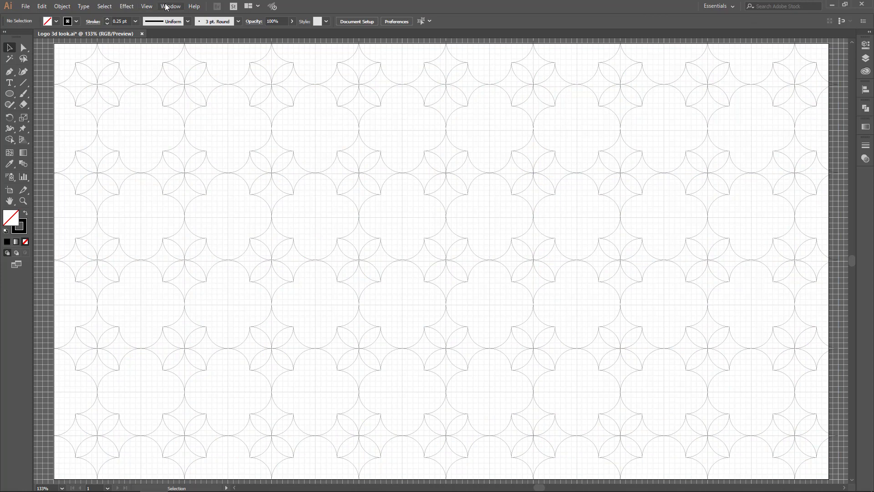
click(147, 5)
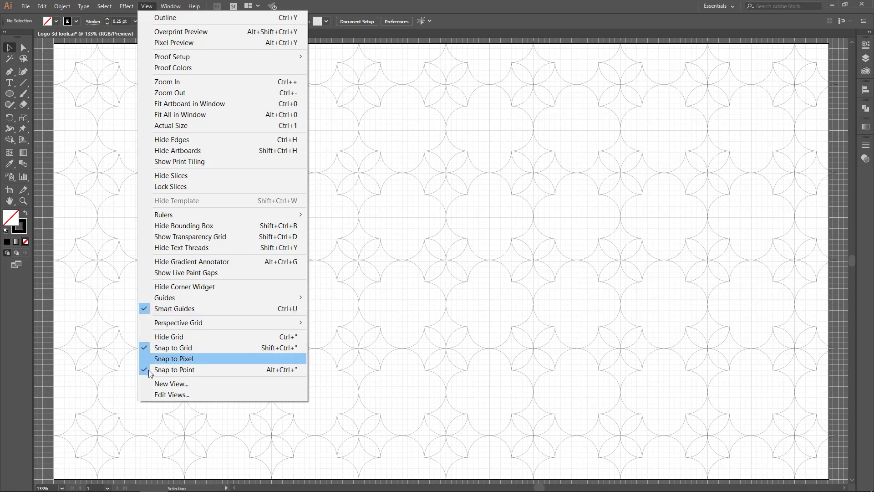
Hide the View grid so the gray-stroked stars sit on plain white.
click(203, 338)
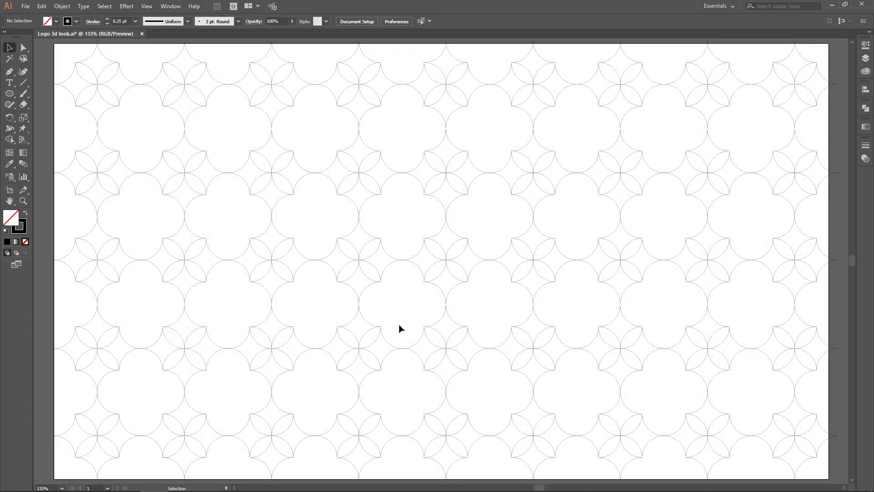